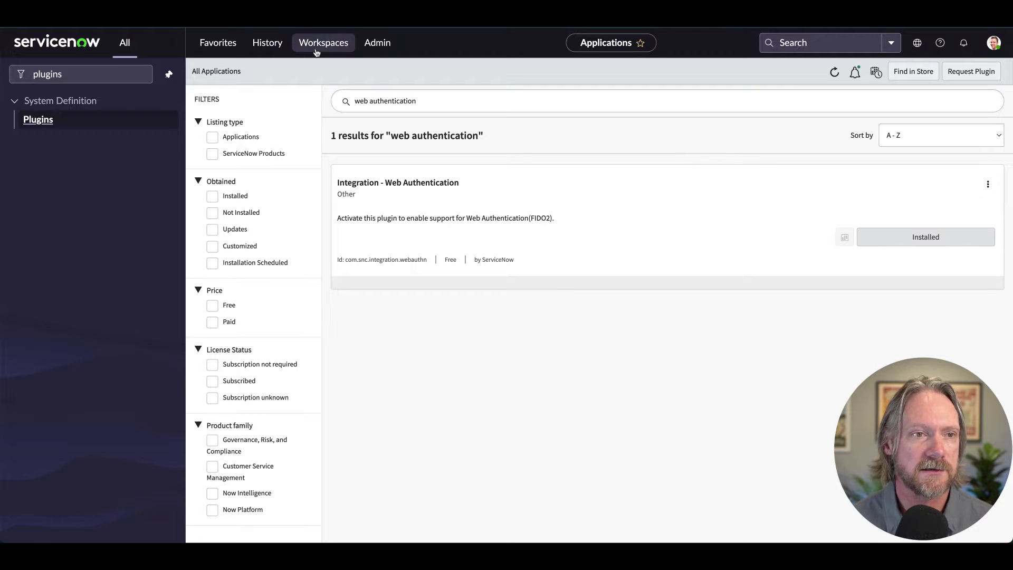
Enable multi-factor authentication (Yes) in the Multi-factor Authentication Properties and save them
click(56, 42)
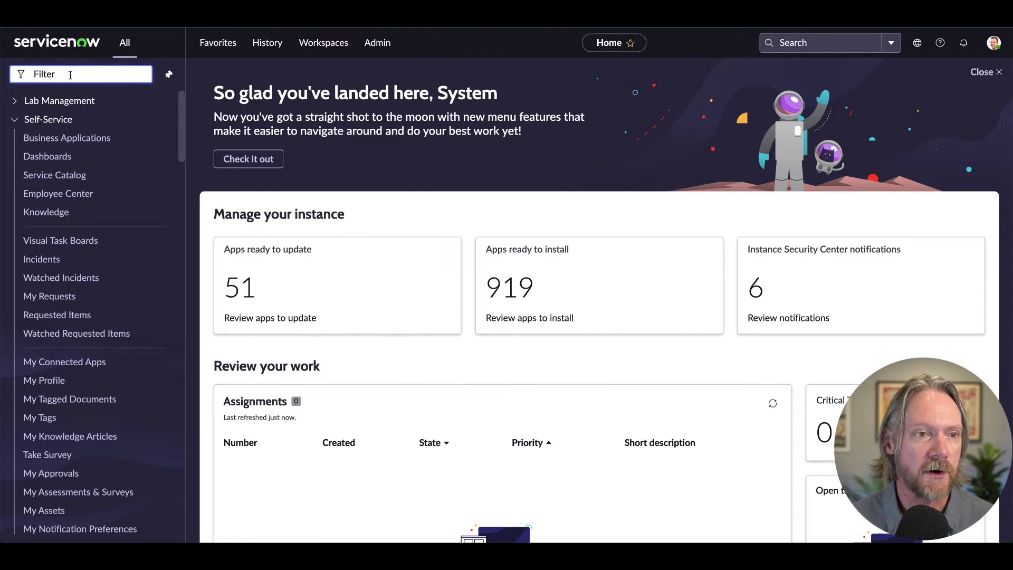
text(i-f)
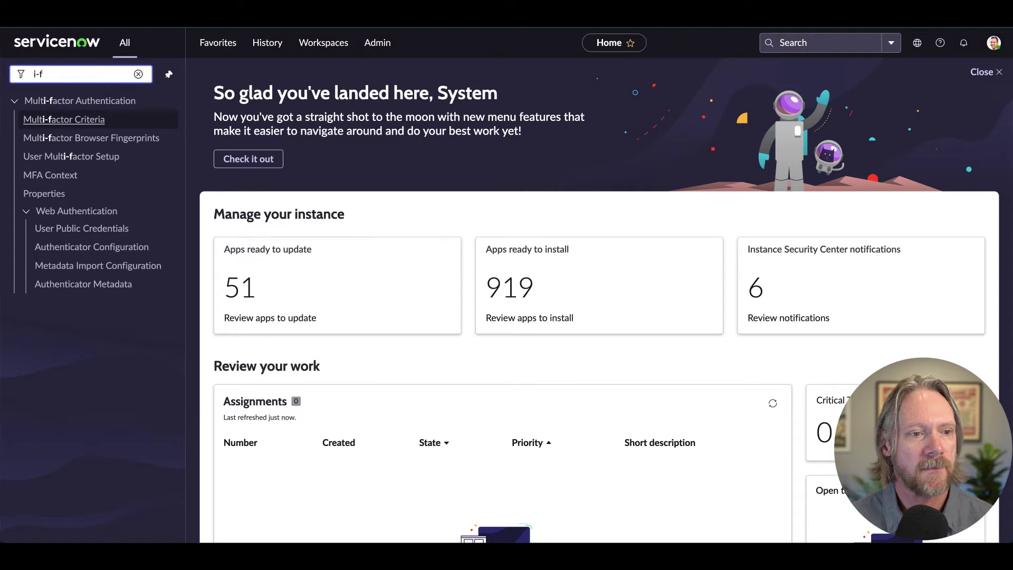
click(44, 194)
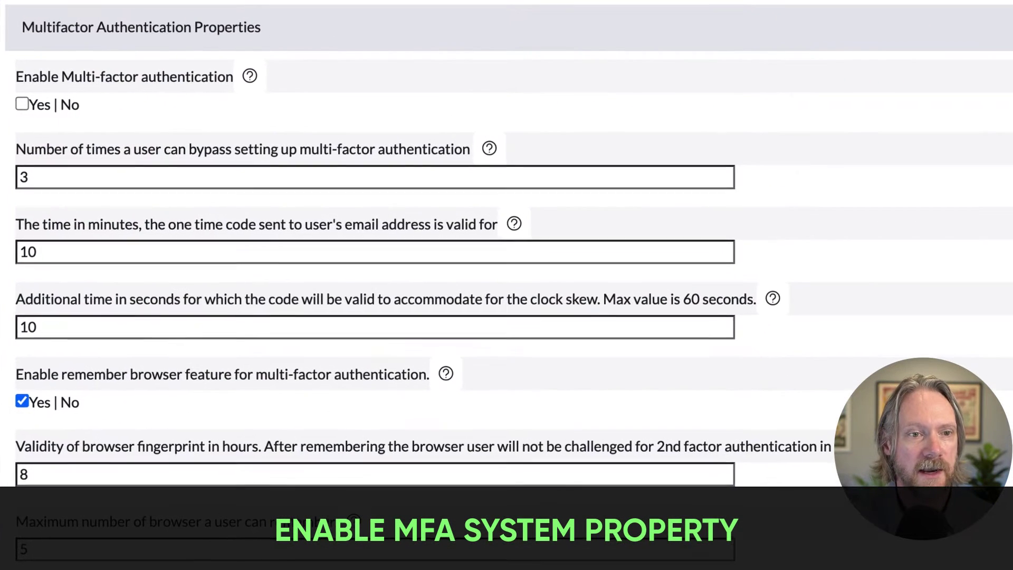
click(22, 105)
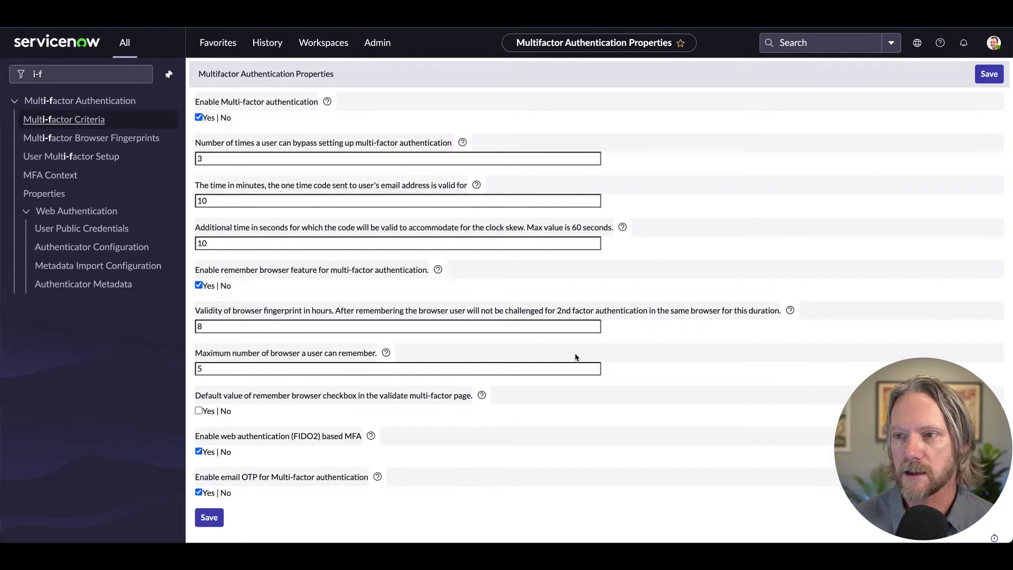
click(989, 78)
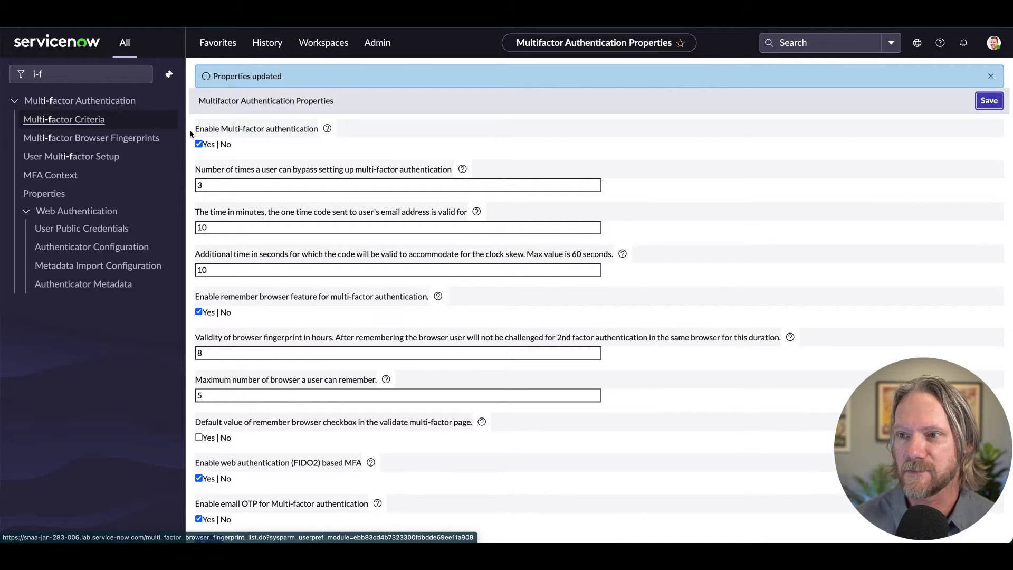
Open the Multi-factor Authentication page from your own user profile's related links
click(993, 43)
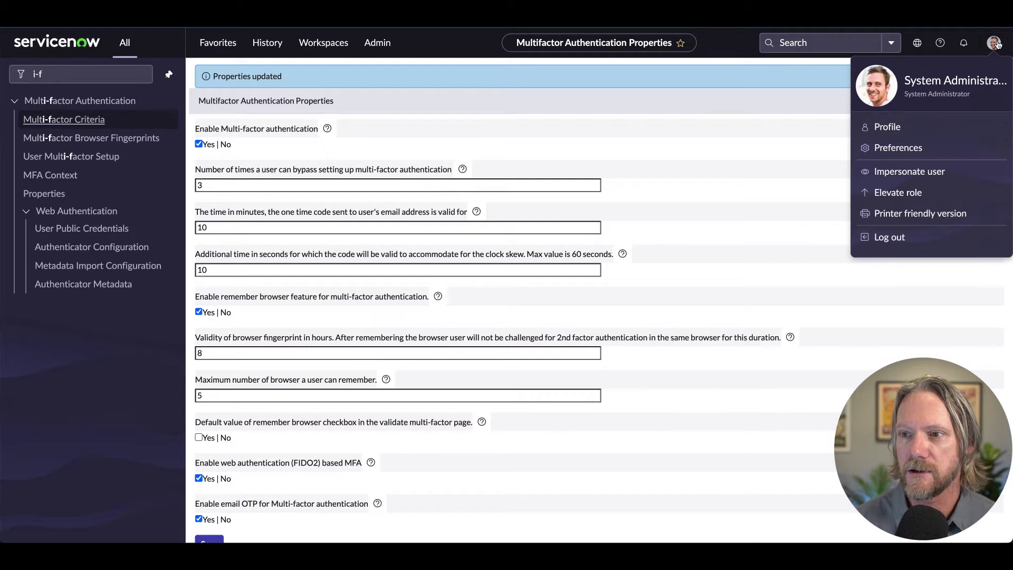
click(894, 127)
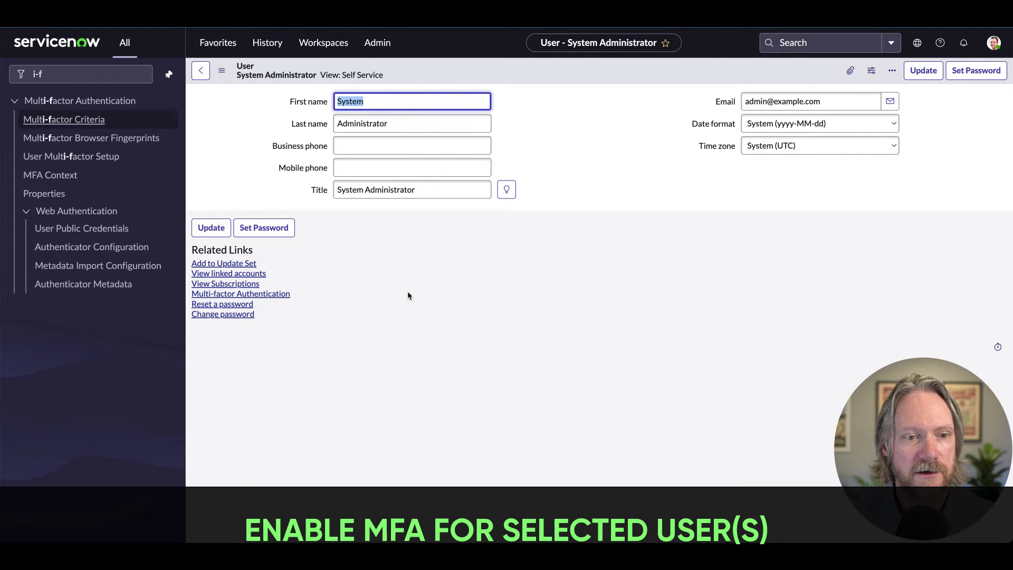
click(277, 299)
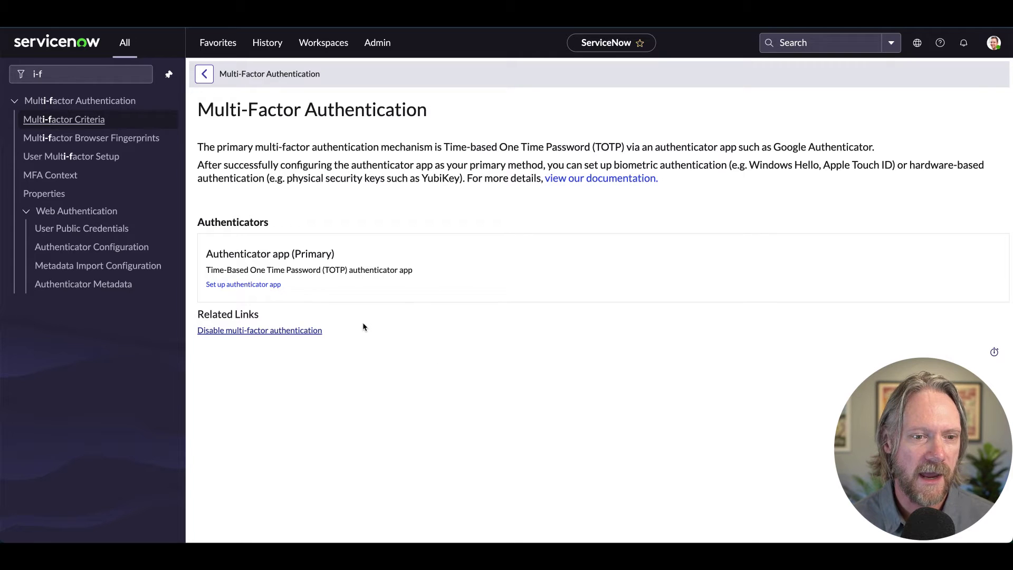
Pair the authenticator app as primary MFA method by entering its 6-digit code
click(244, 291)
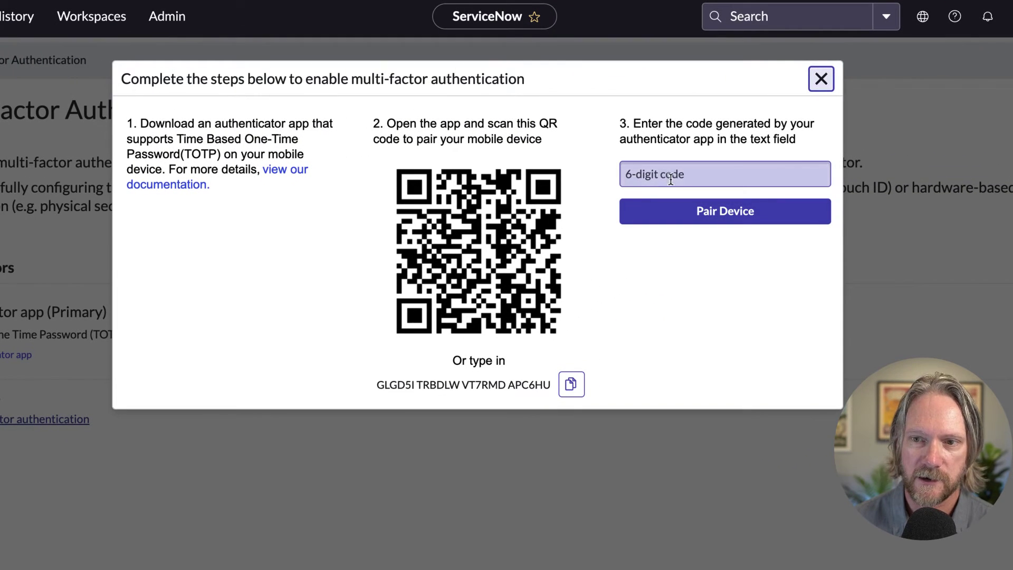
click(739, 157)
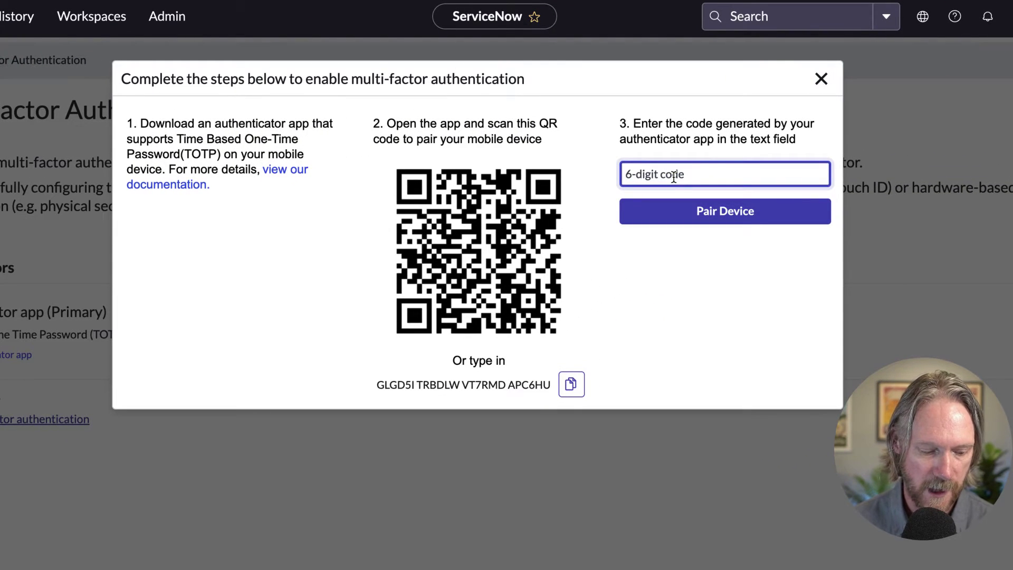
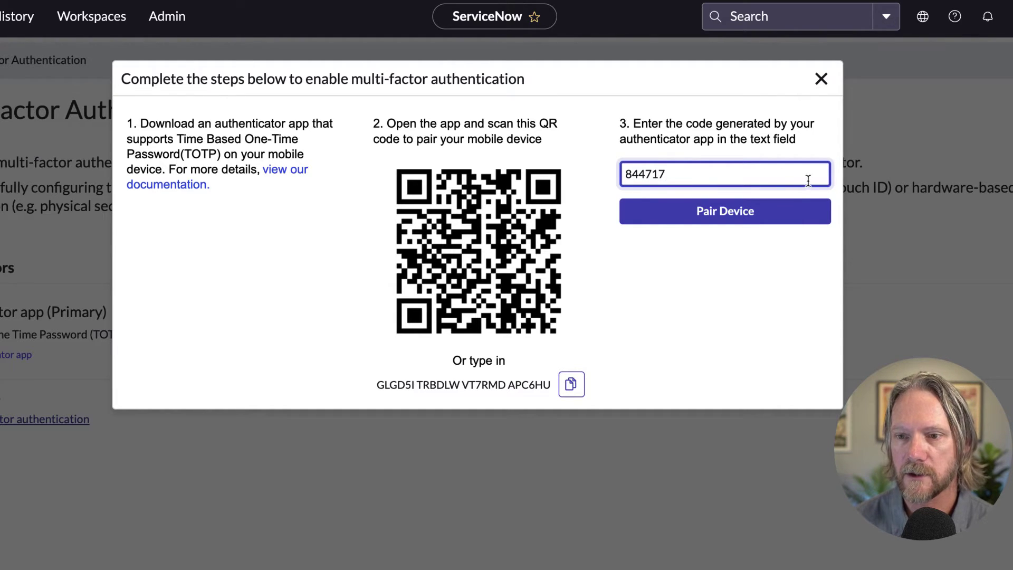
click(749, 220)
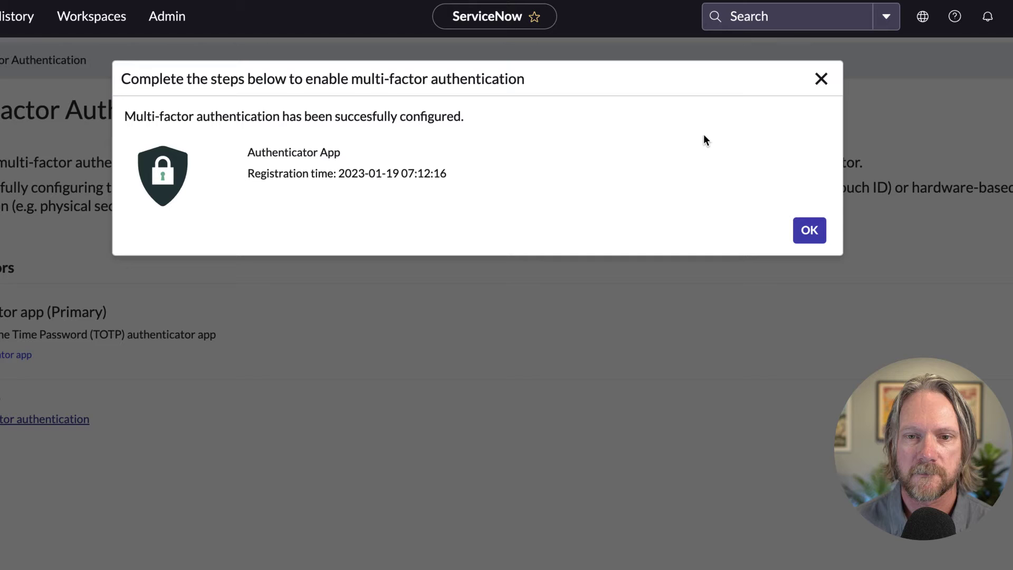
click(808, 230)
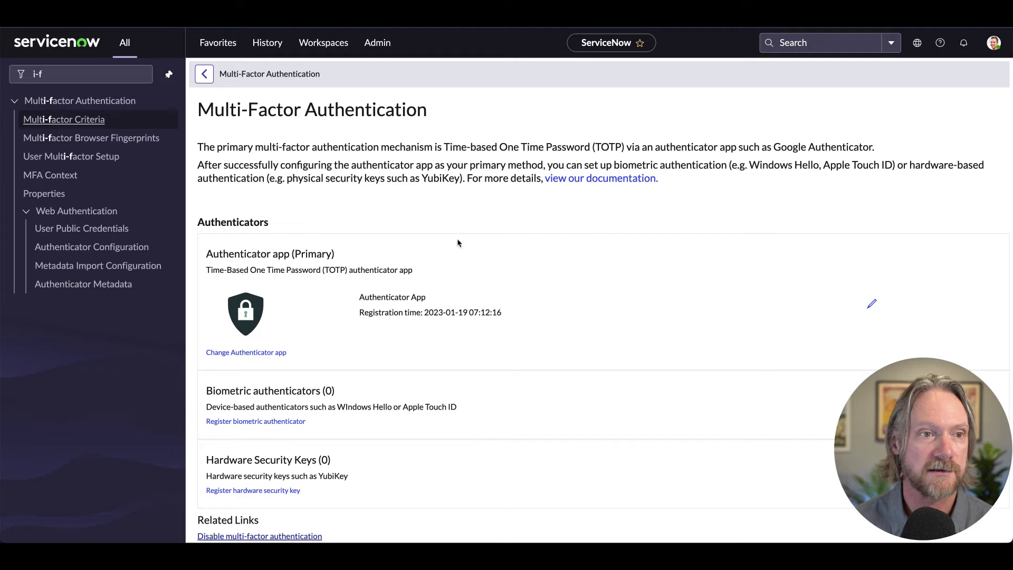
Log out, sign back in as admin, and enter the authenticator verification code
click(994, 49)
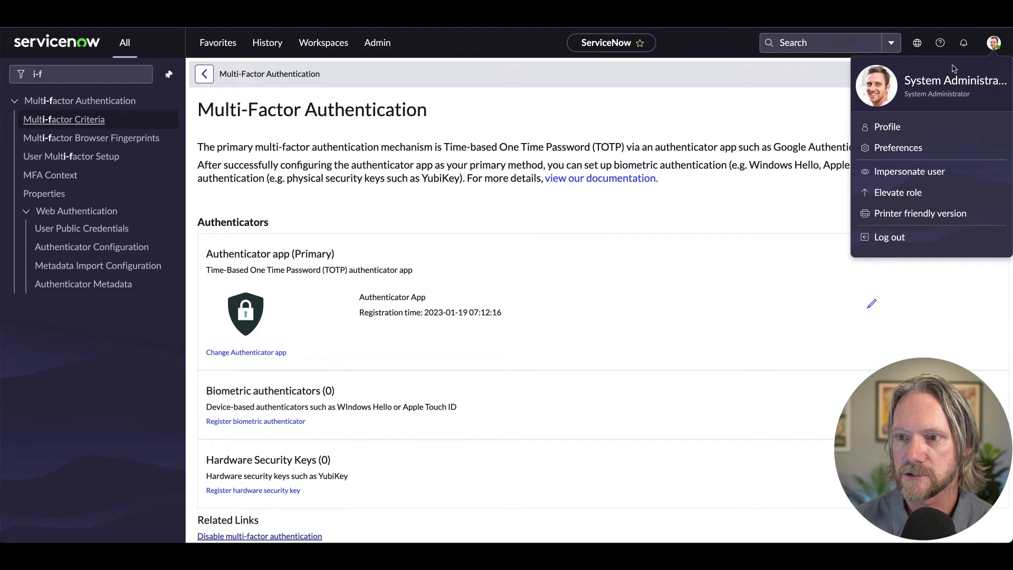
click(896, 238)
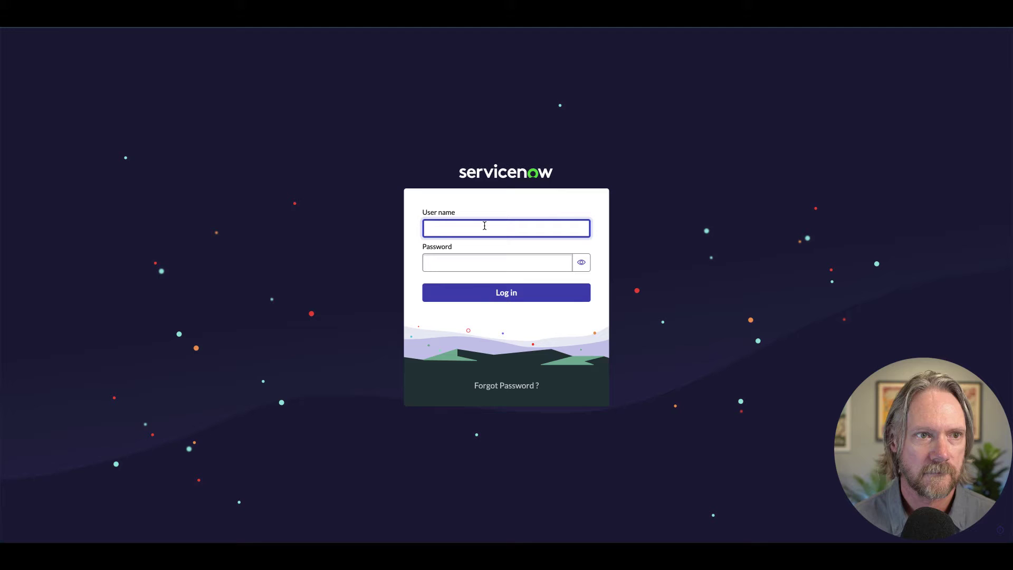
text(admin)
key(Tab)
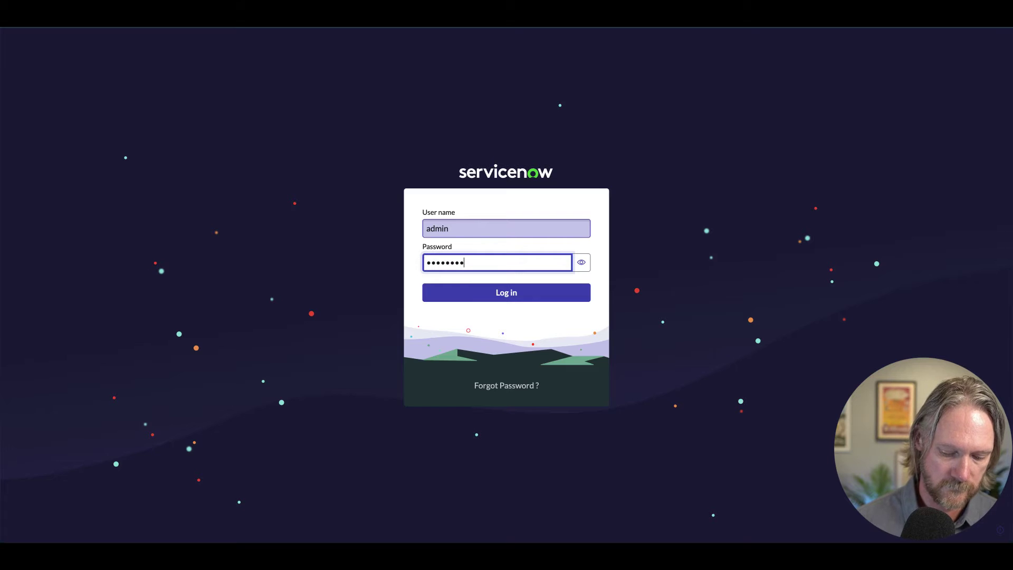
key(Return)
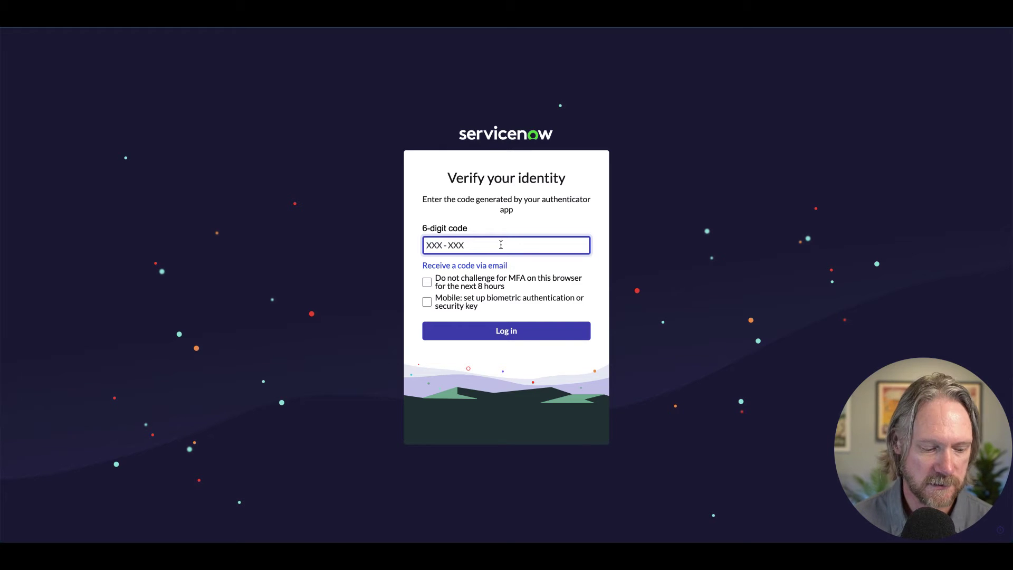
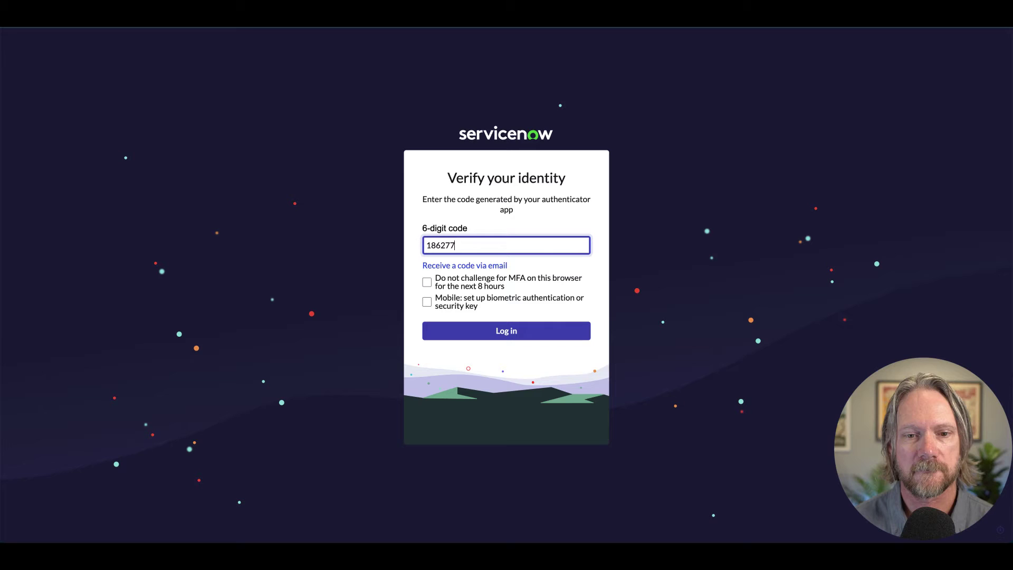
key(Return)
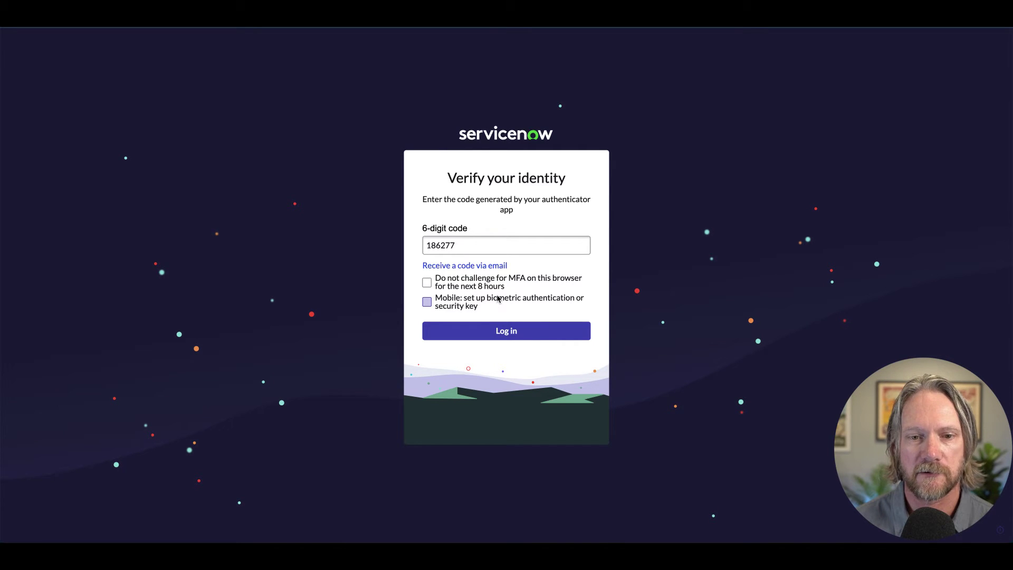
click(509, 333)
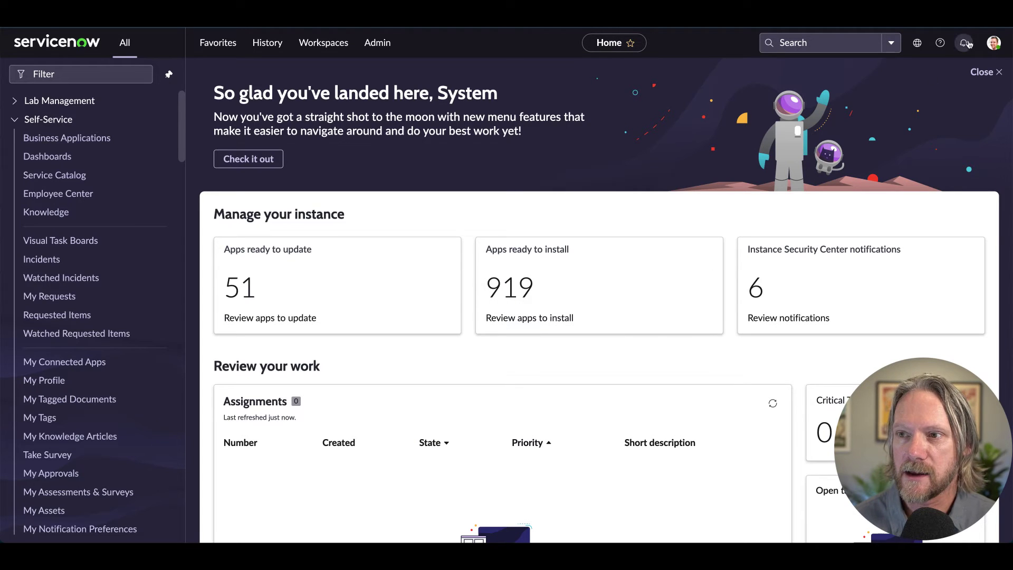
Return to your profile's Multi-factor Authentication page, showing zero biometric authenticators
click(995, 43)
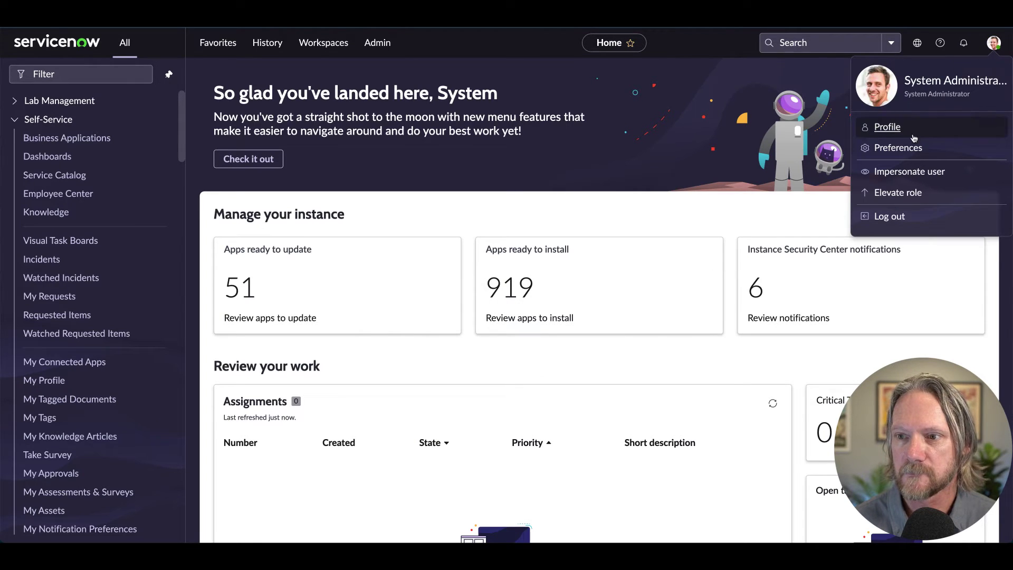
click(888, 128)
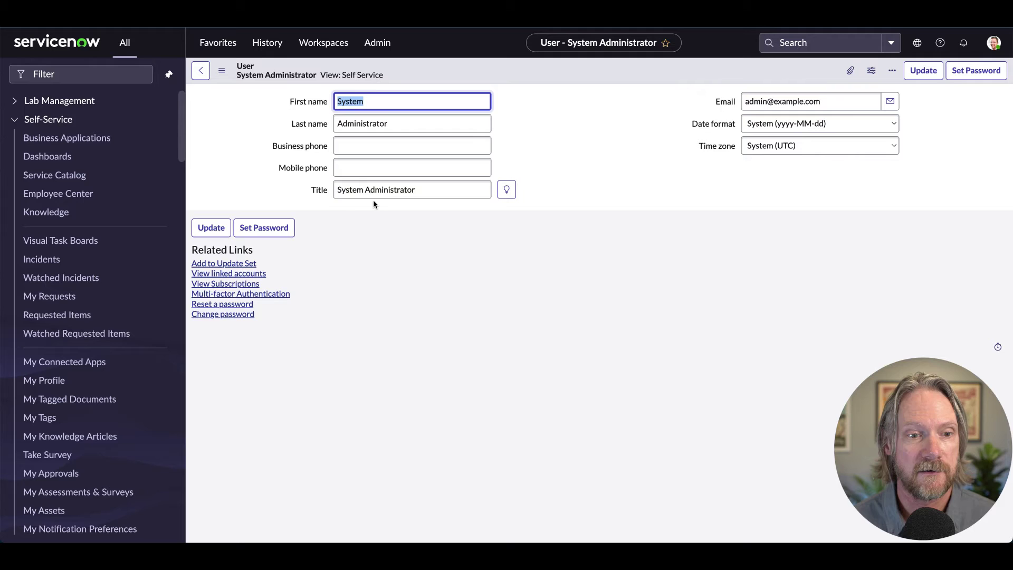
click(263, 297)
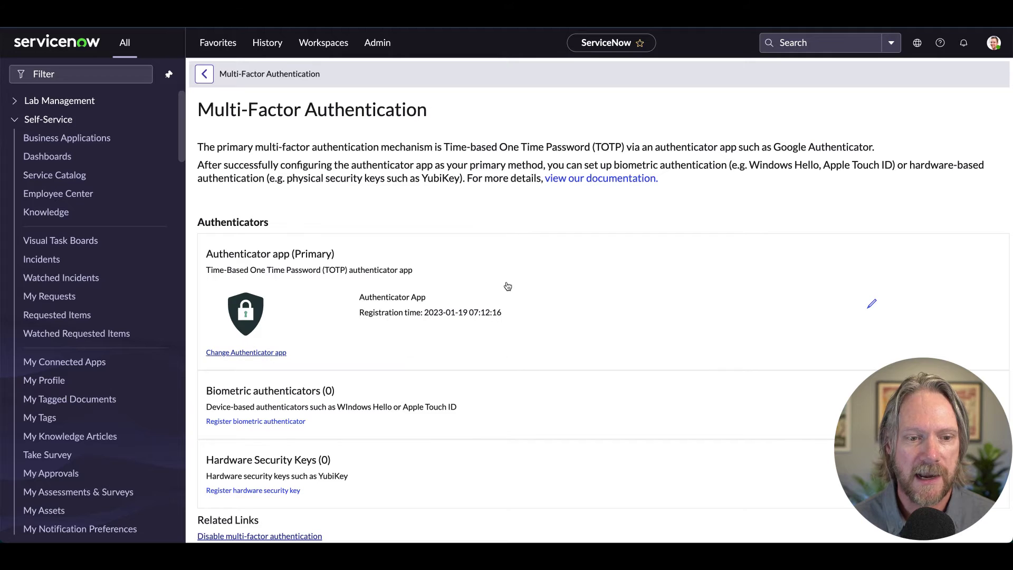
scroll(507, 286, down, 1)
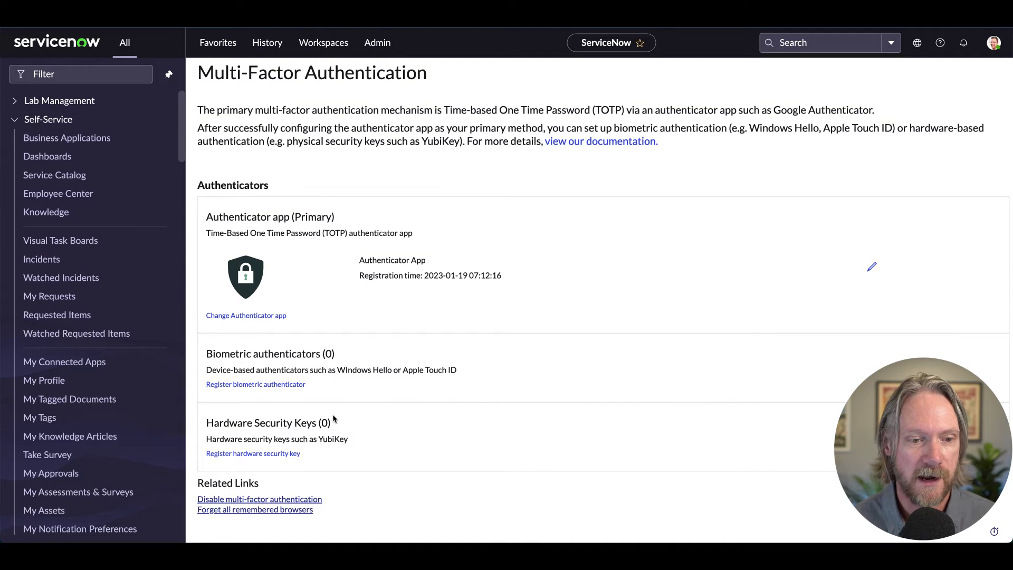
Register a biometric authenticator nicknamed 'MacBook', creating a passkey confirmed with Touch ID
click(256, 384)
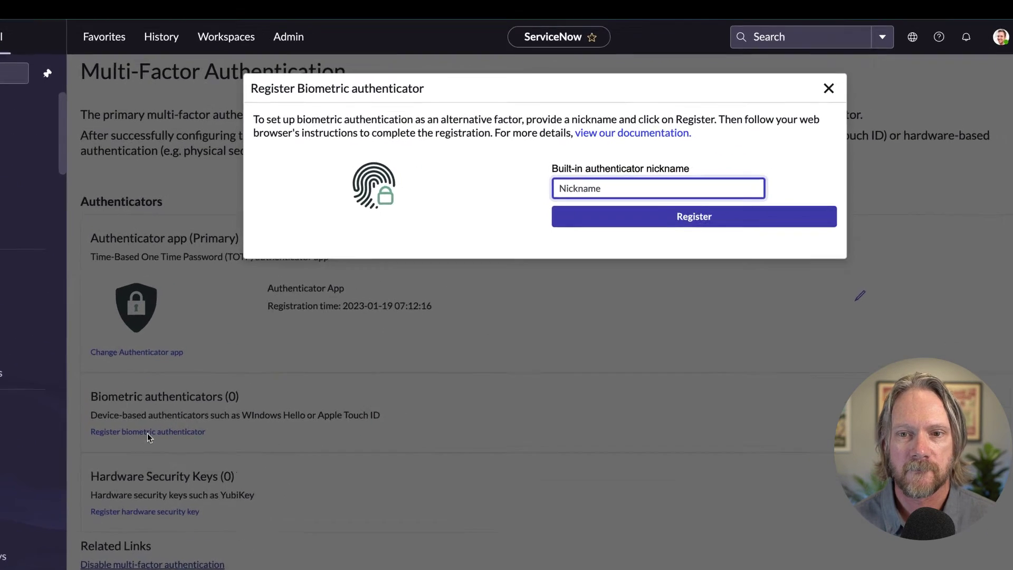
text(MacBook)
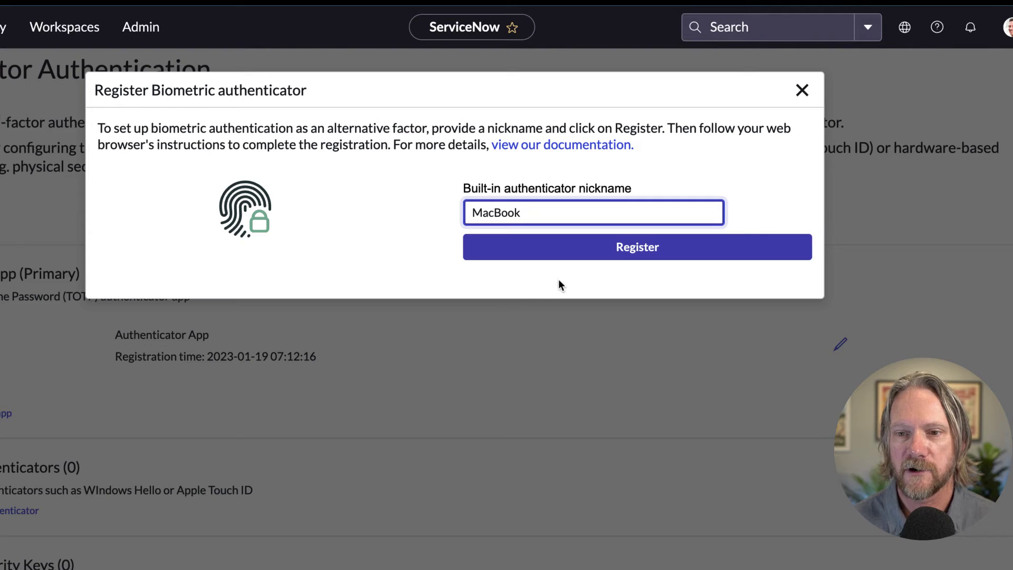
click(611, 246)
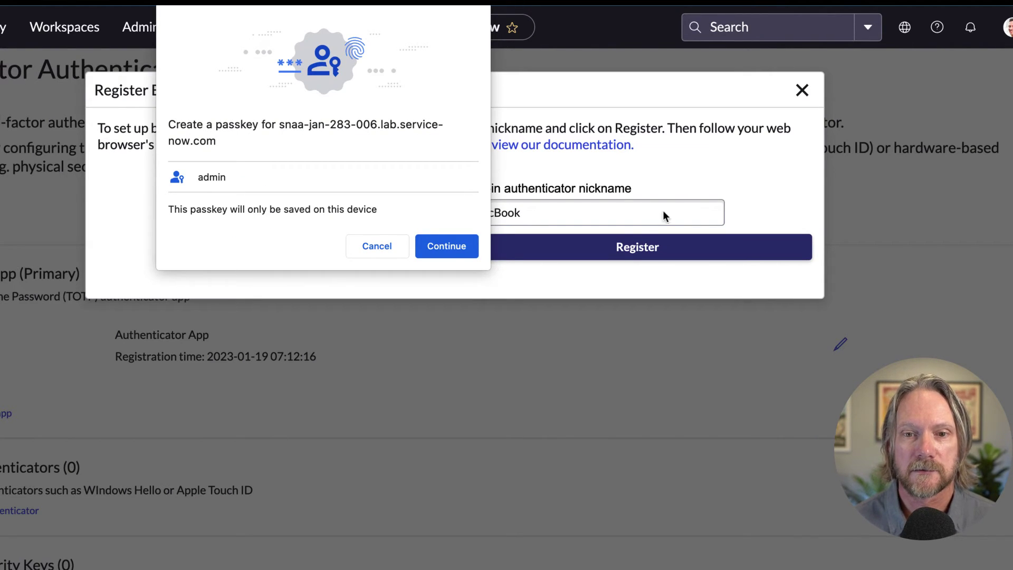
click(451, 246)
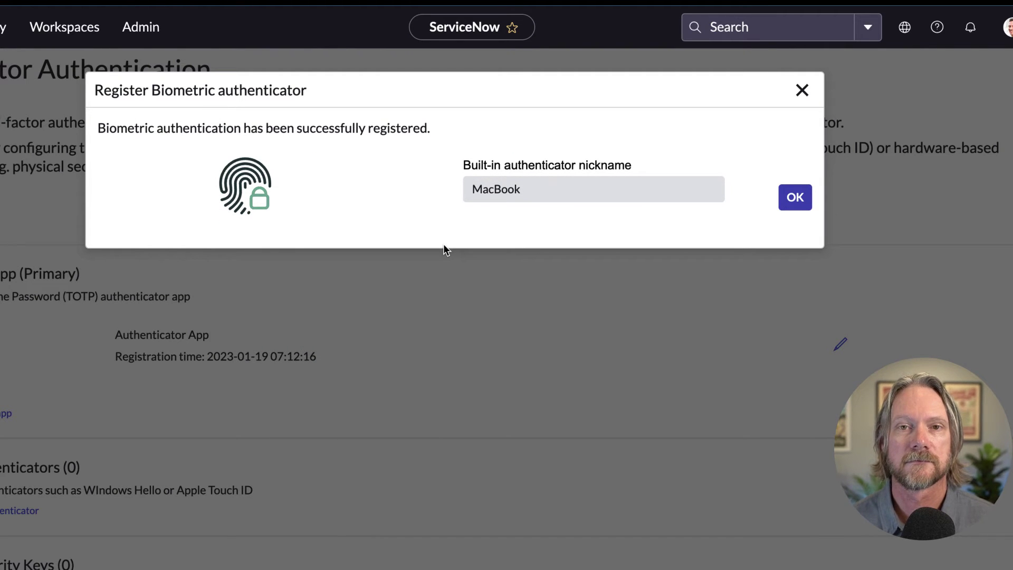
click(797, 202)
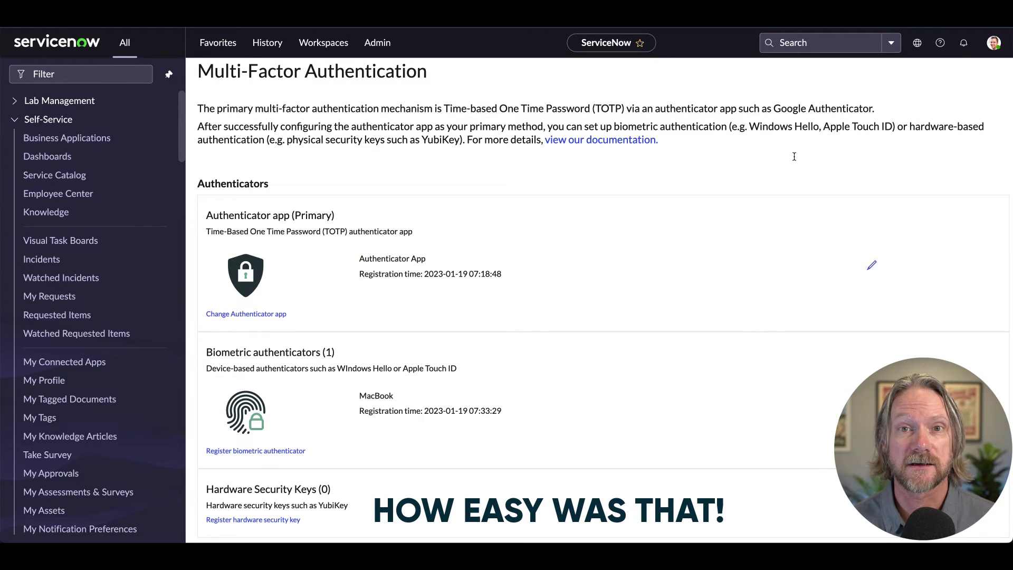
Log out and back in with saved credentials, verifying by fingerprint instead of a code
click(994, 42)
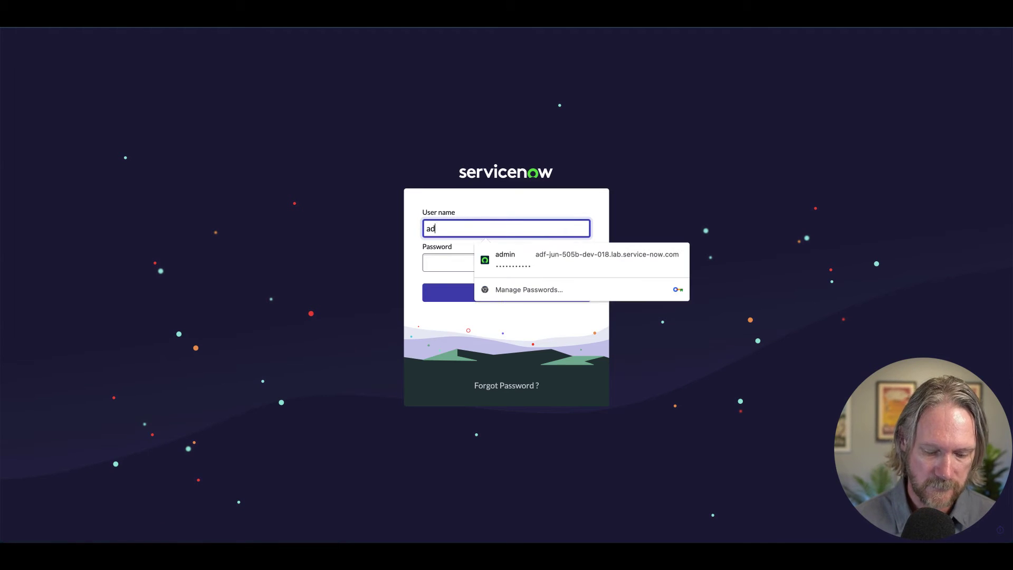
key(Down)
key(Return)
key(Return)
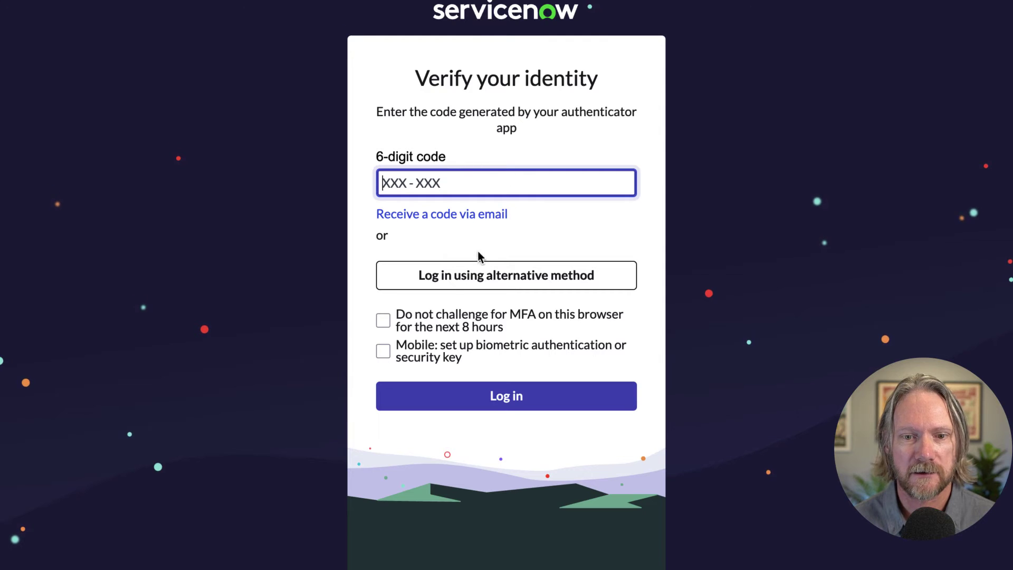
click(474, 282)
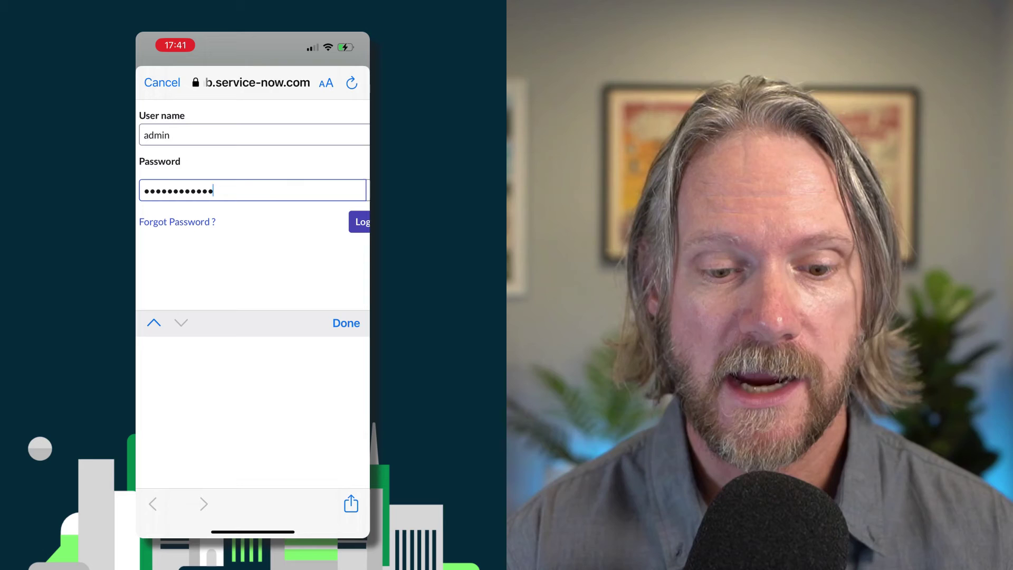
On the iPhone, paste the Google Authenticator code and tick mobile biometric authentication setup
click(362, 221)
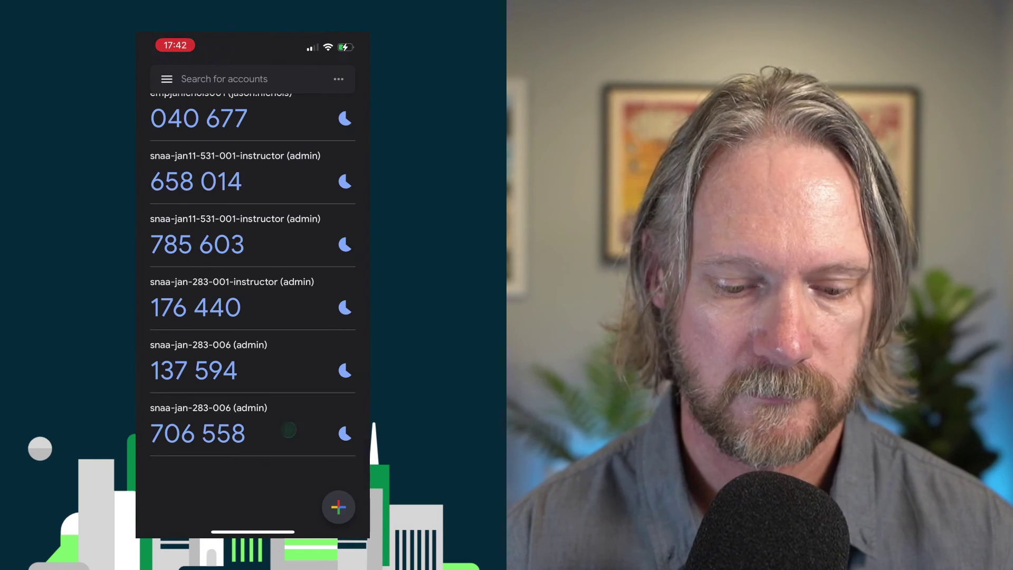
click(288, 430)
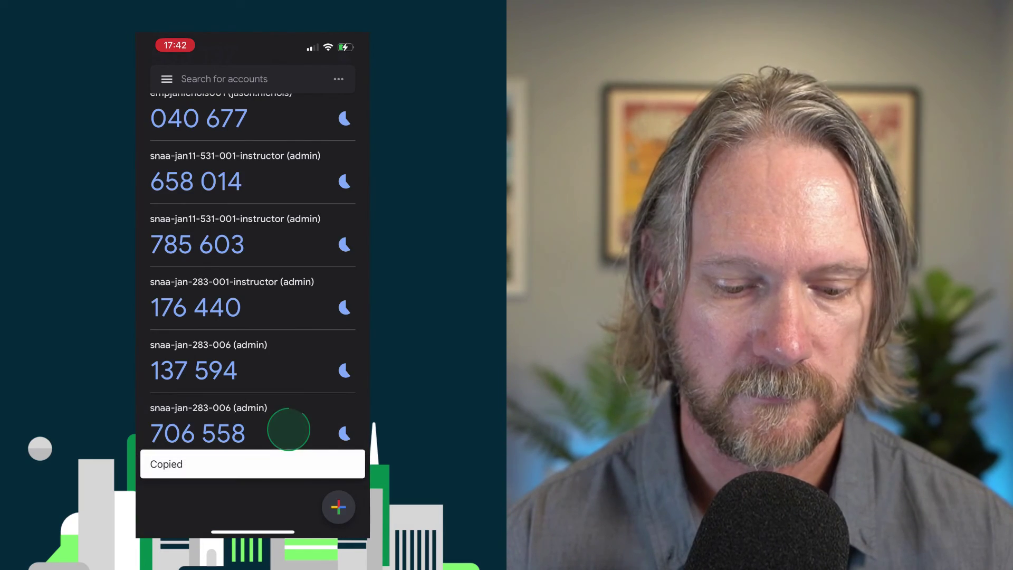
drag(221, 531, 348, 530)
click(253, 171)
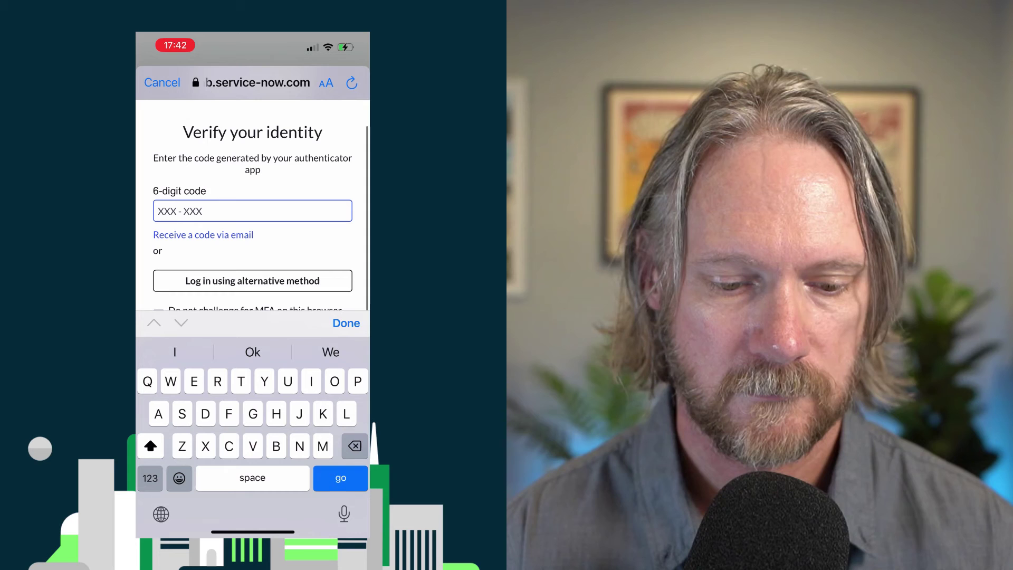
click(253, 211)
click(186, 183)
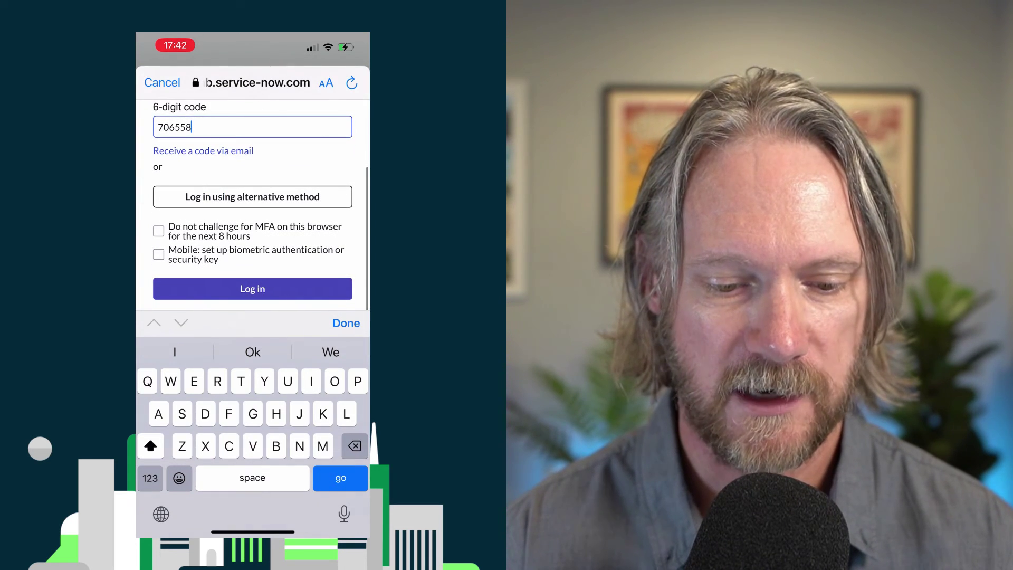
click(158, 254)
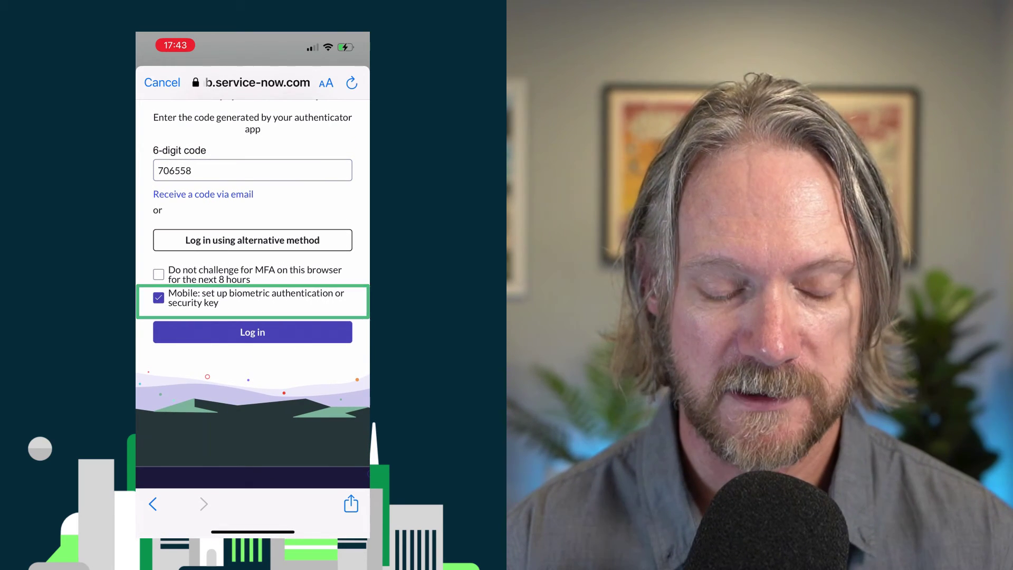
Log in, register this iPhone, and approve saving its passkey with Face ID
click(253, 333)
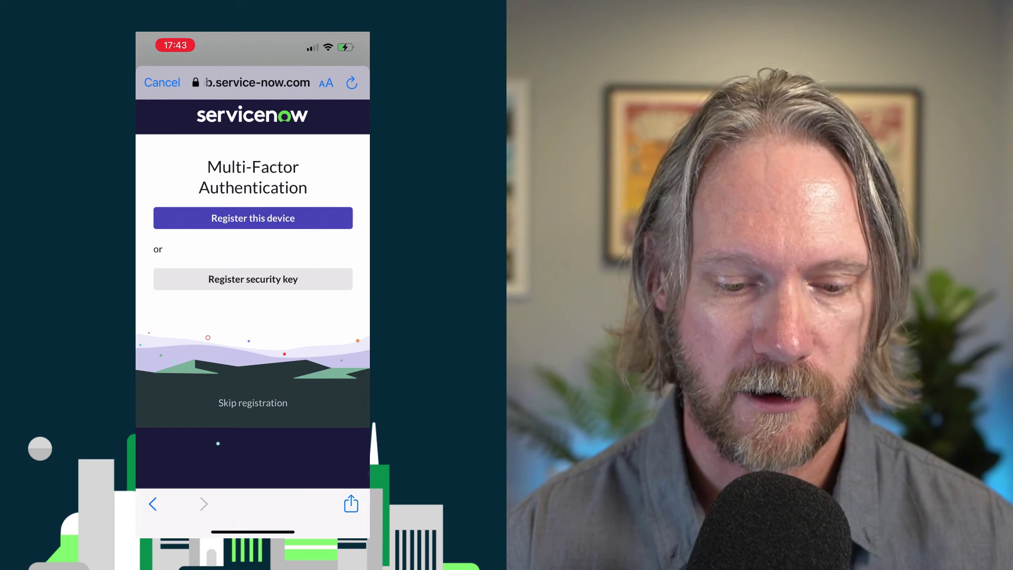
click(259, 218)
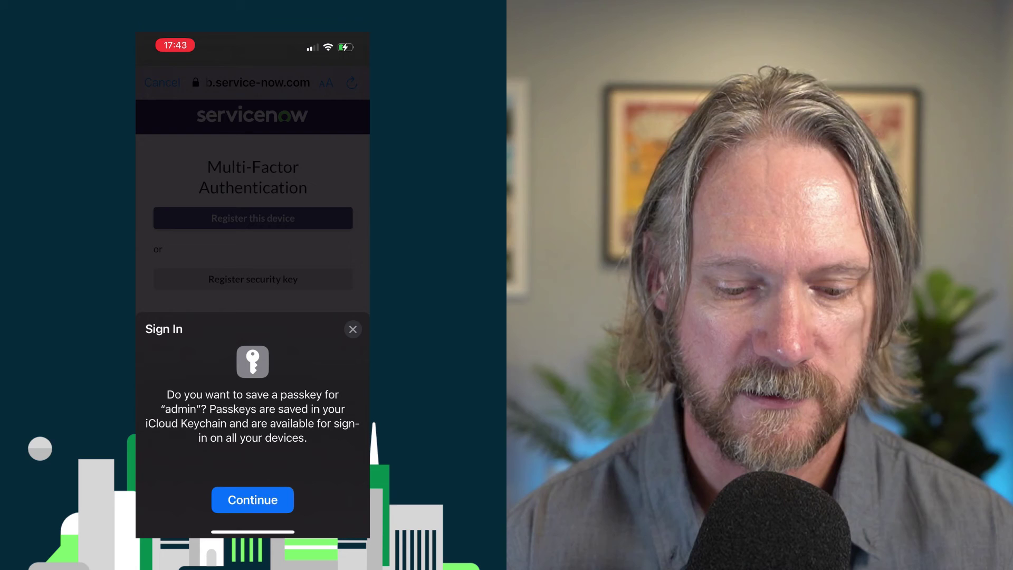
click(252, 500)
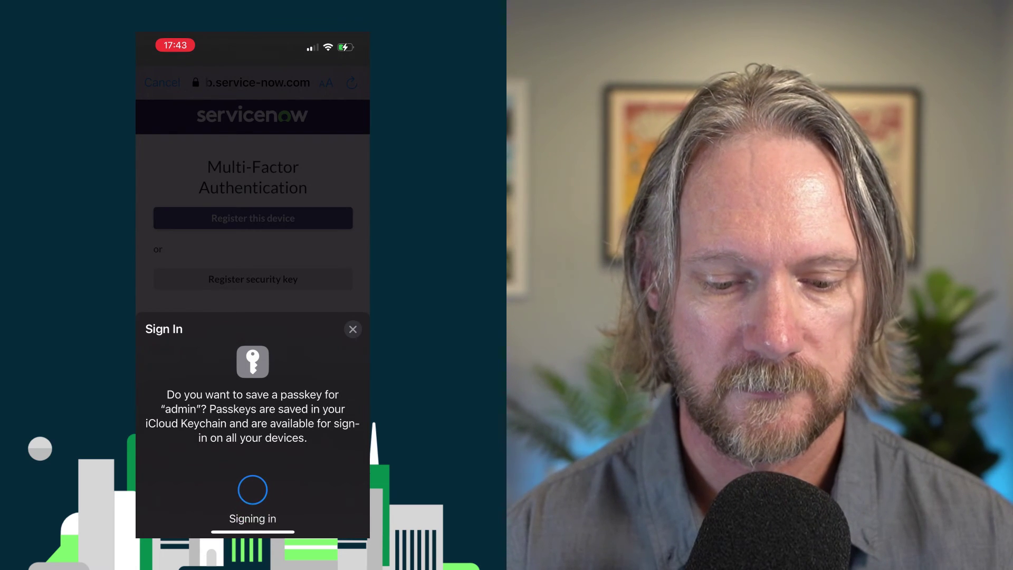